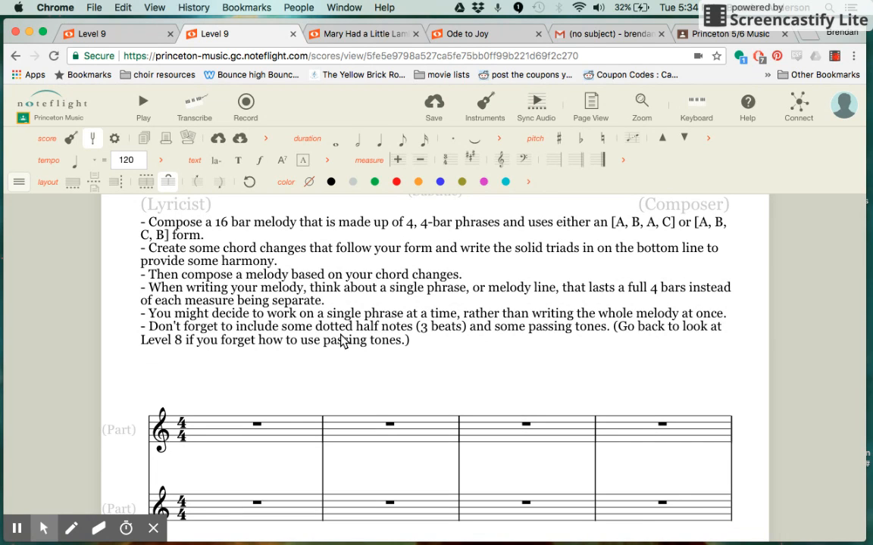
- Examine the Level 9 assignment instructions and the empty two-part staves below them
scroll(340, 340, "up", 2)
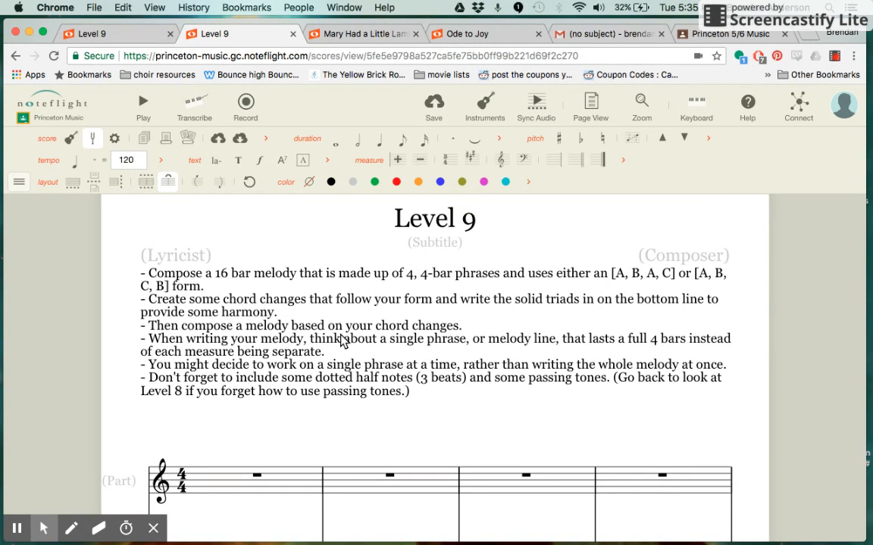
scroll(352, 341, "down", 1)
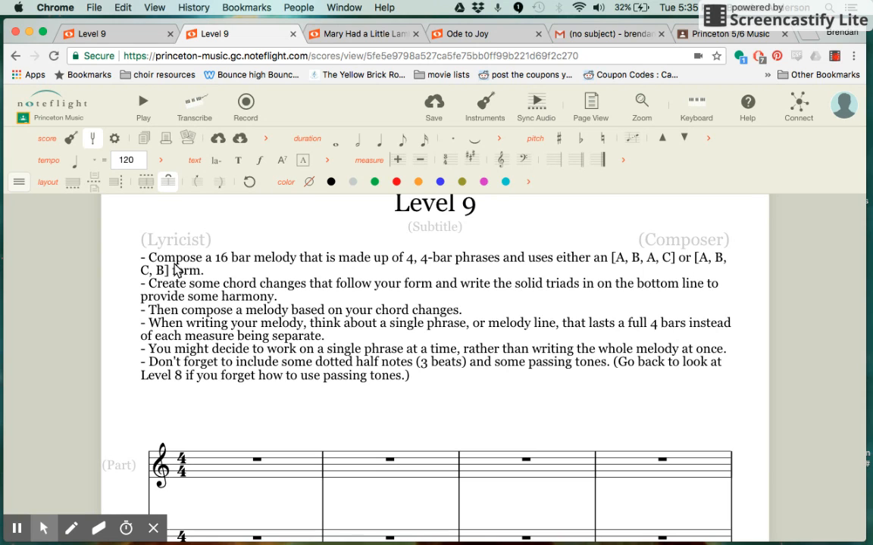
scroll(189, 277, "down", 3)
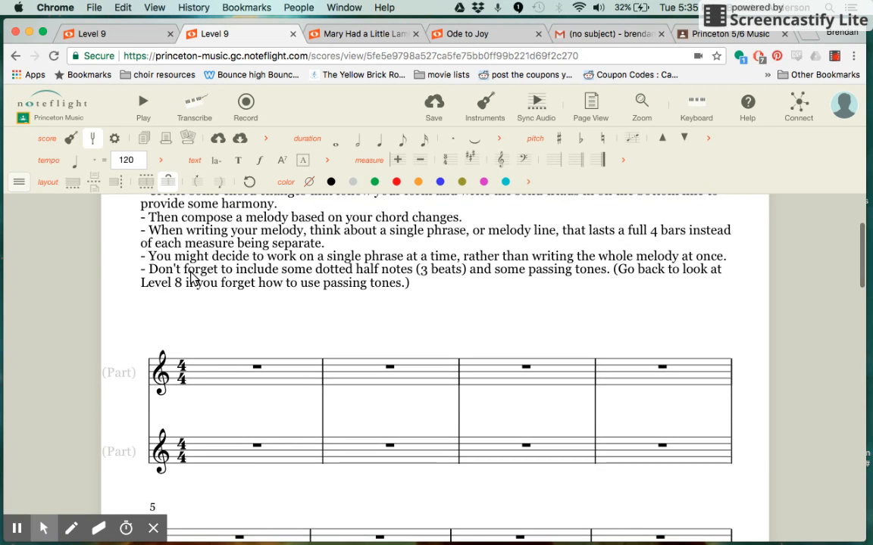
scroll(191, 279, "down", 3)
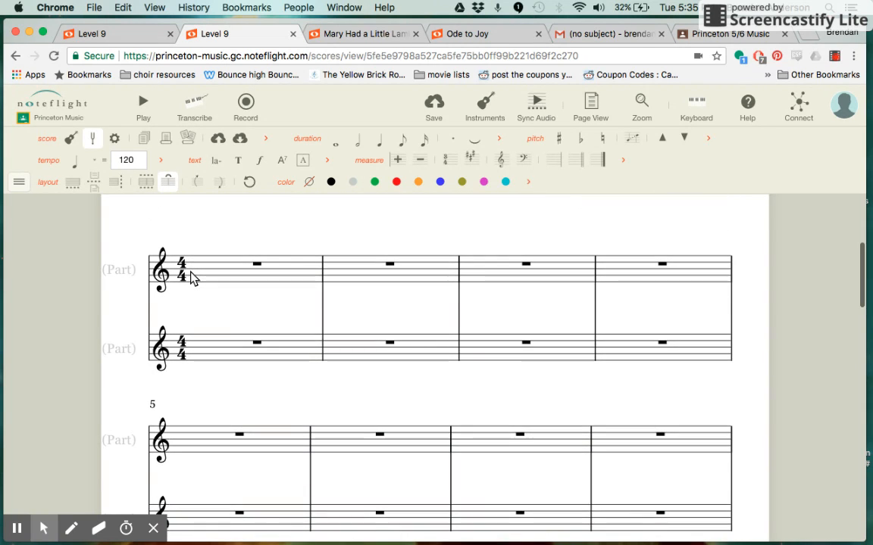
scroll(191, 279, "up", 3)
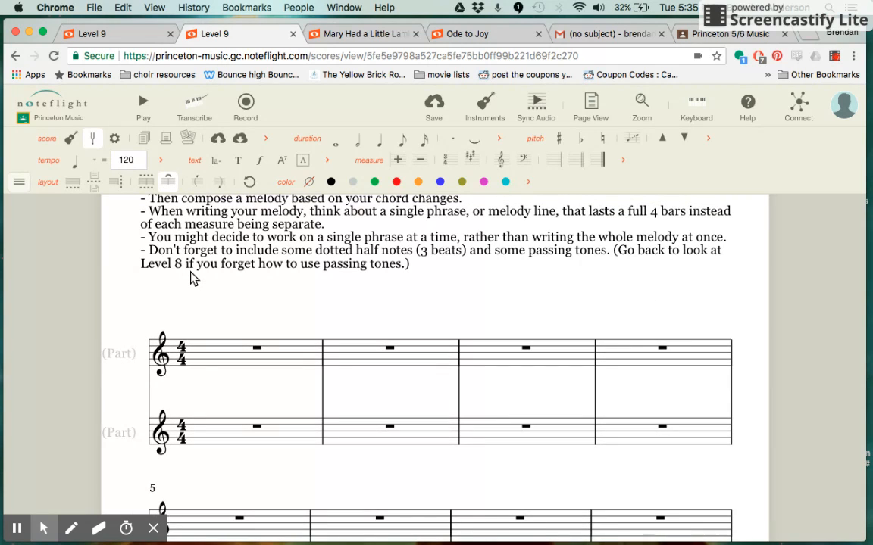
scroll(191, 279, "up", 3)
scroll(191, 279, "down", 3)
scroll(190, 279, "down", 1)
scroll(191, 279, "up", 1)
scroll(191, 279, "down", 3)
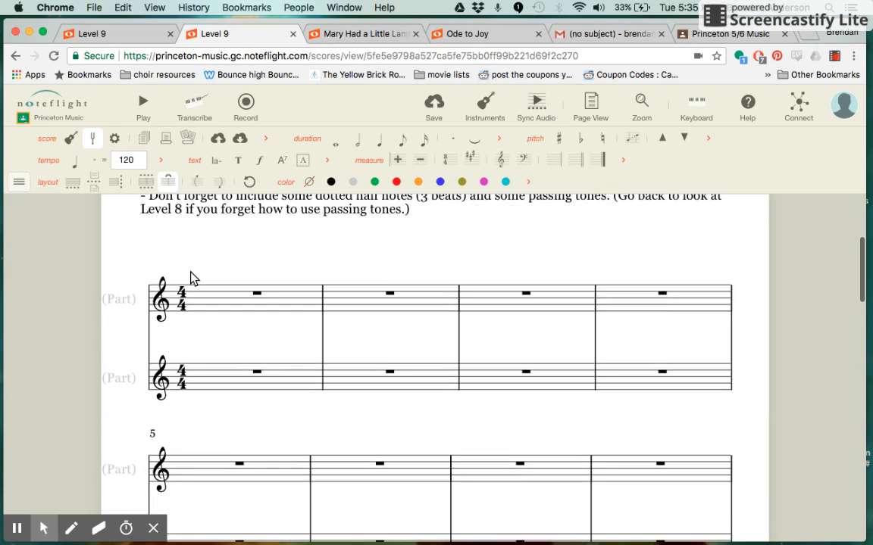
- Add the chord symbols C maj, F maj and C maj above measures 1, 2 and 3 of the upper staff
scroll(191, 278, "down", 2)
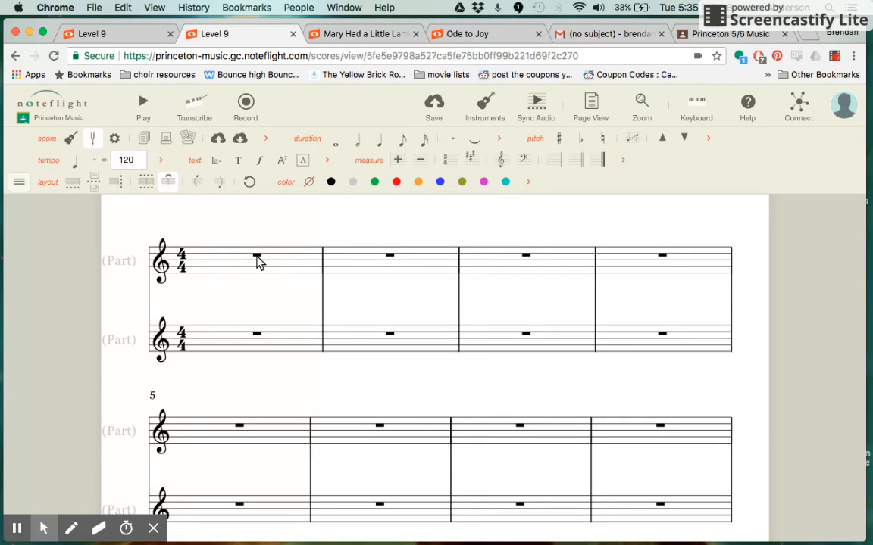
left_click(257, 258)
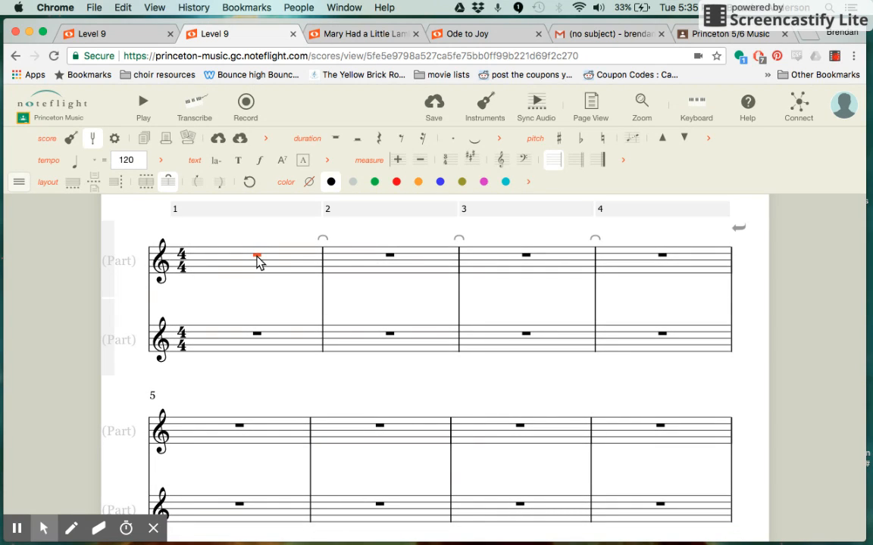
type("kC maj")
key("Return")
key("Right")
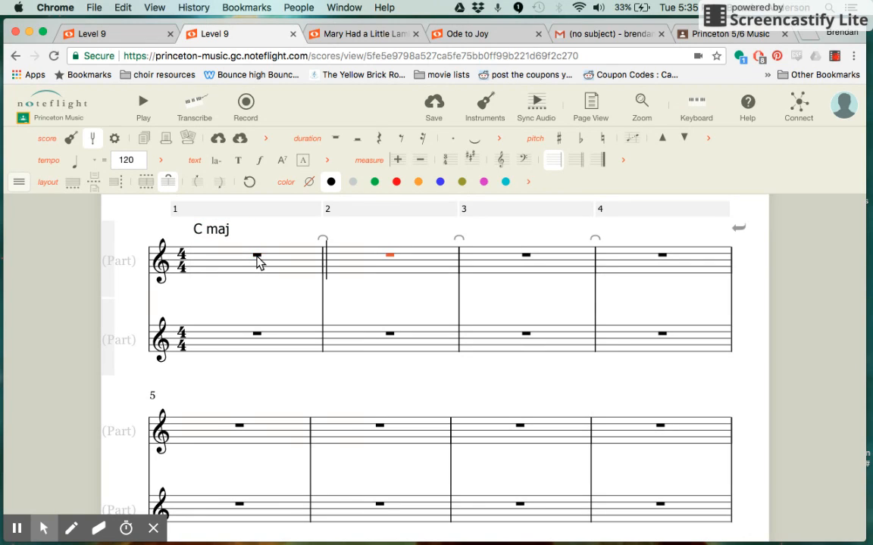
key("k")
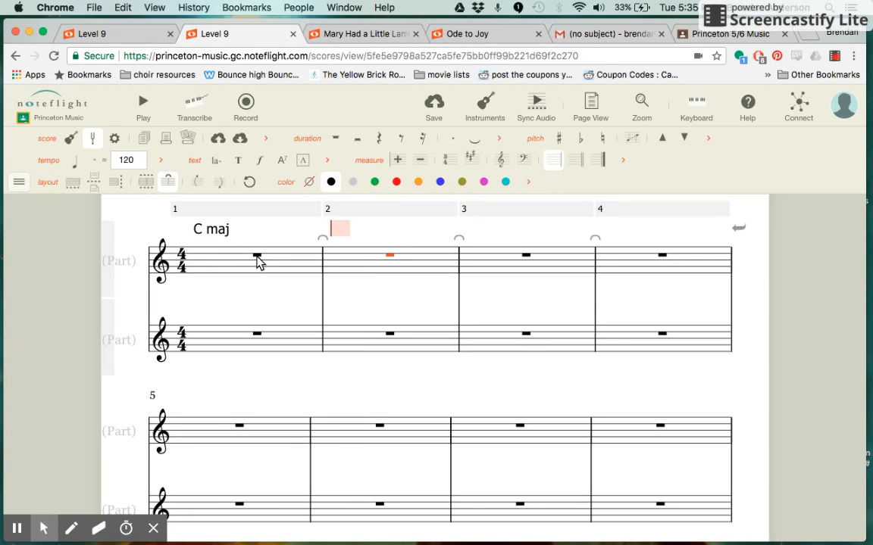
type("F maj")
key("Return")
key("Right")
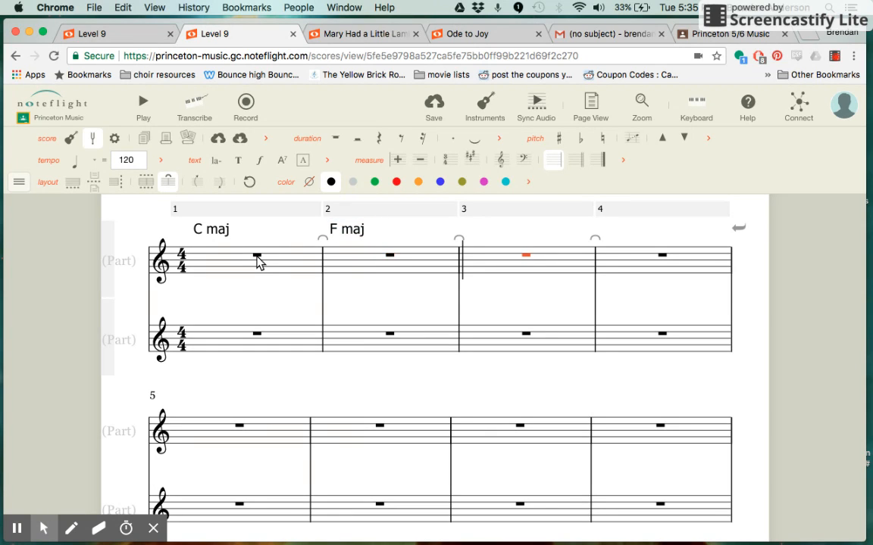
type("kC maj")
key("Return")
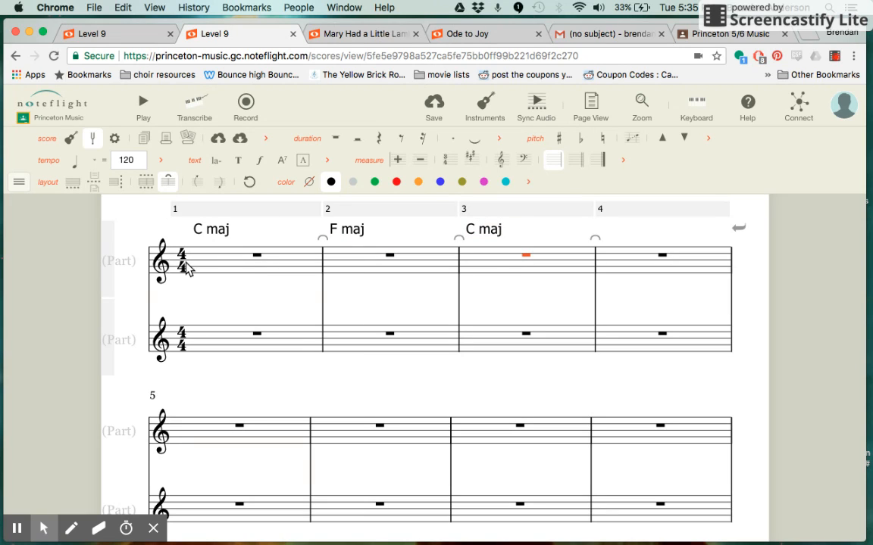
scroll(181, 301, "up", 1)
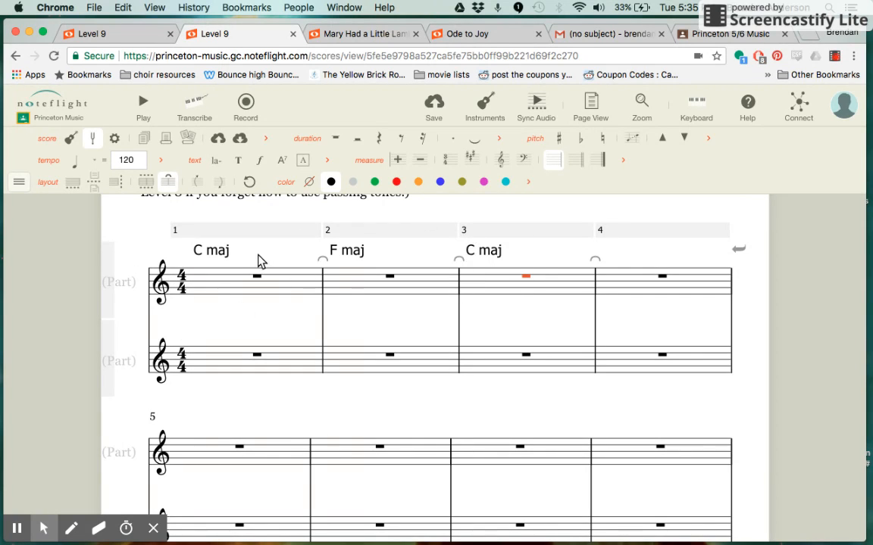
left_click(755, 211)
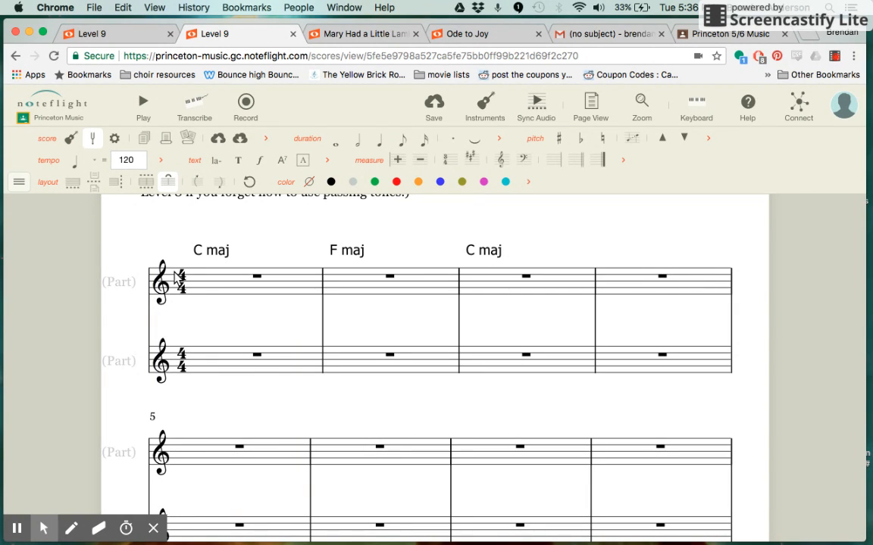
- Enter a C major triad (C, E, G) as a whole-note chord in measure 1 of the lower staff
scroll(189, 299, "up", 3)
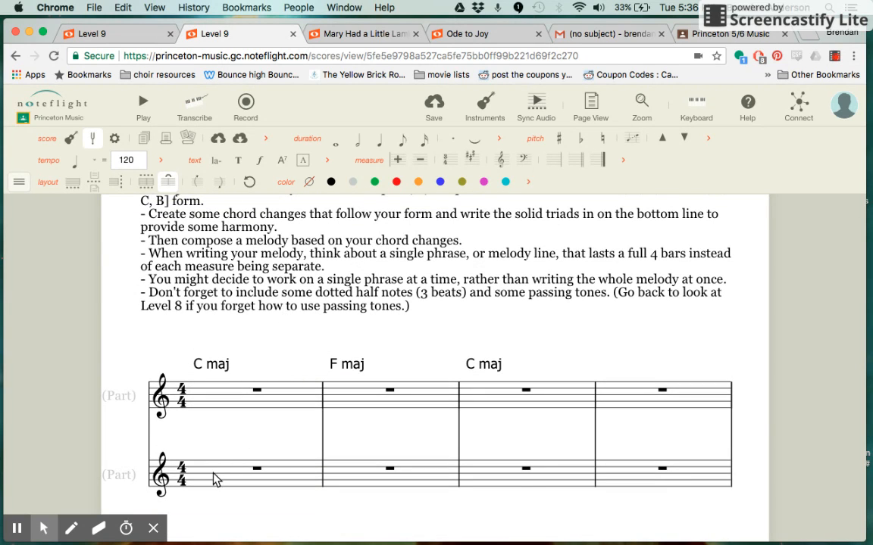
left_click(210, 478)
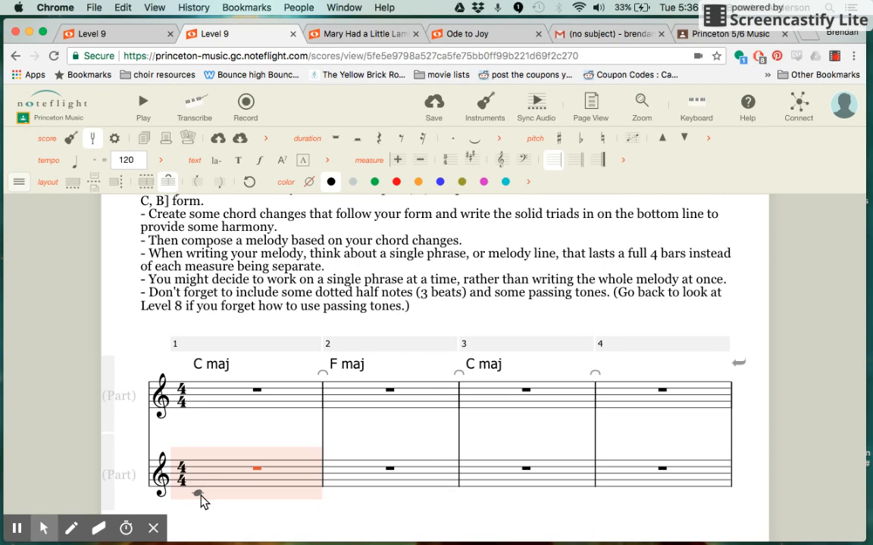
left_click(200, 494)
left_click(200, 493)
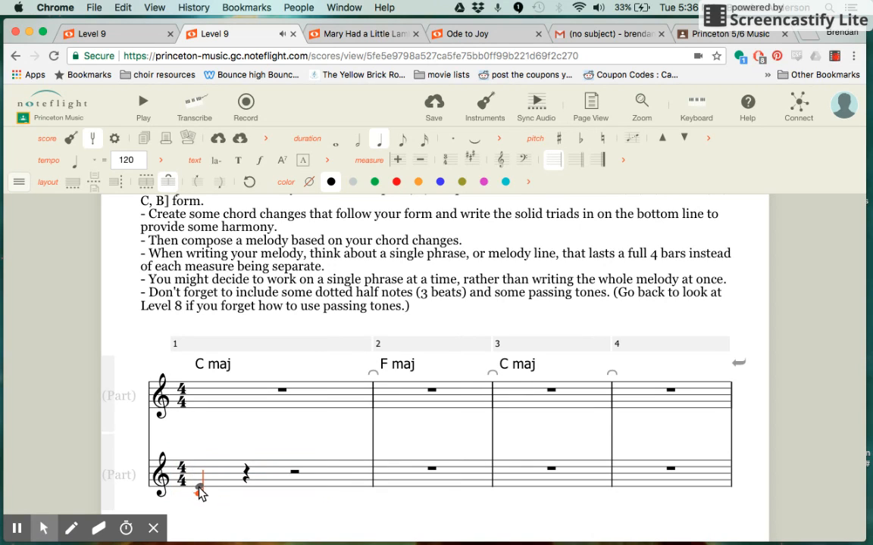
left_click(199, 489)
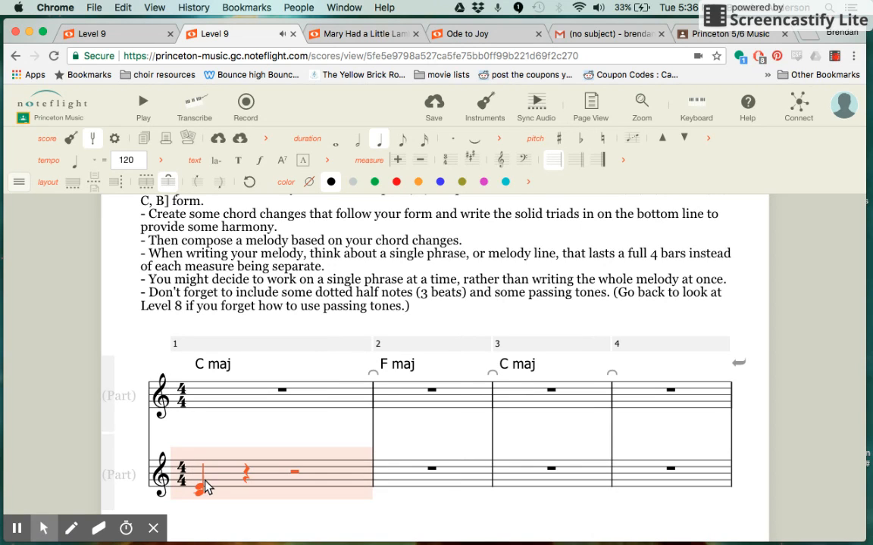
left_click(199, 488)
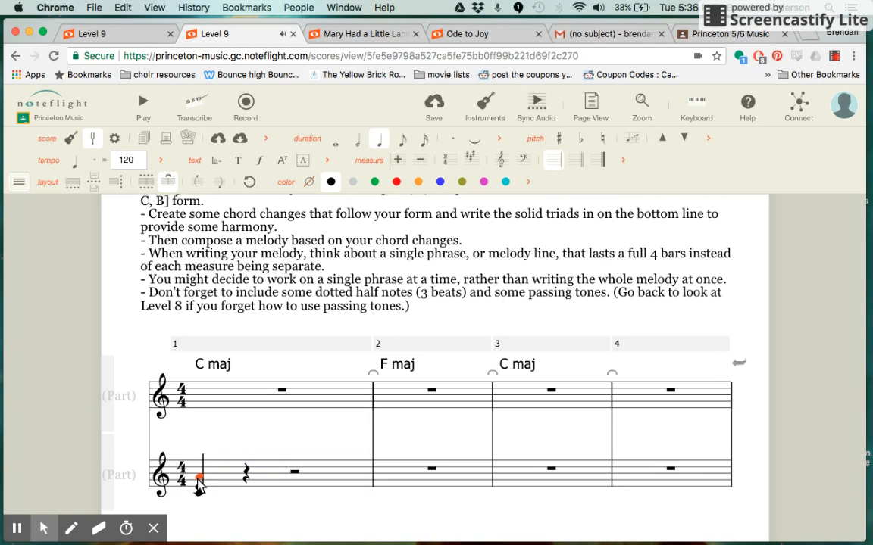
key("equal")
key("equal")
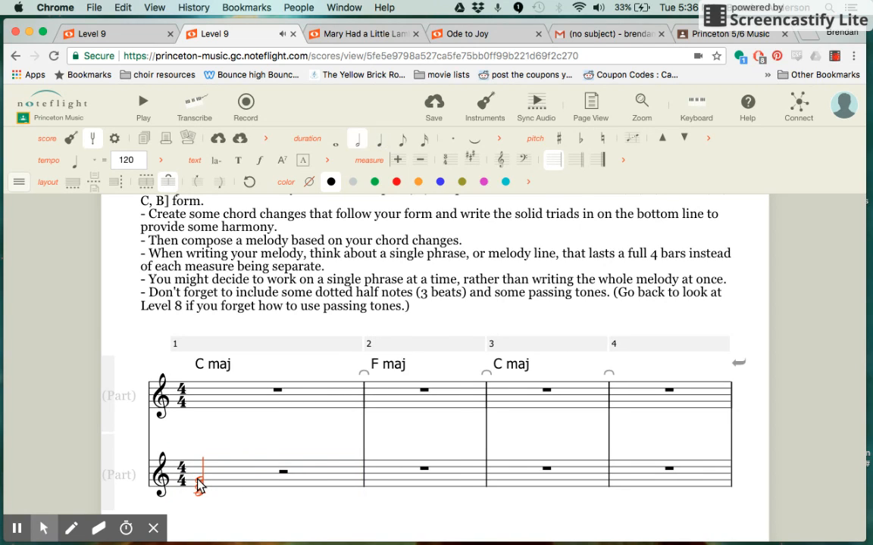
- Copy the lower staff's C major triad from measure 1 into measures 3 and 4
left_click(264, 480)
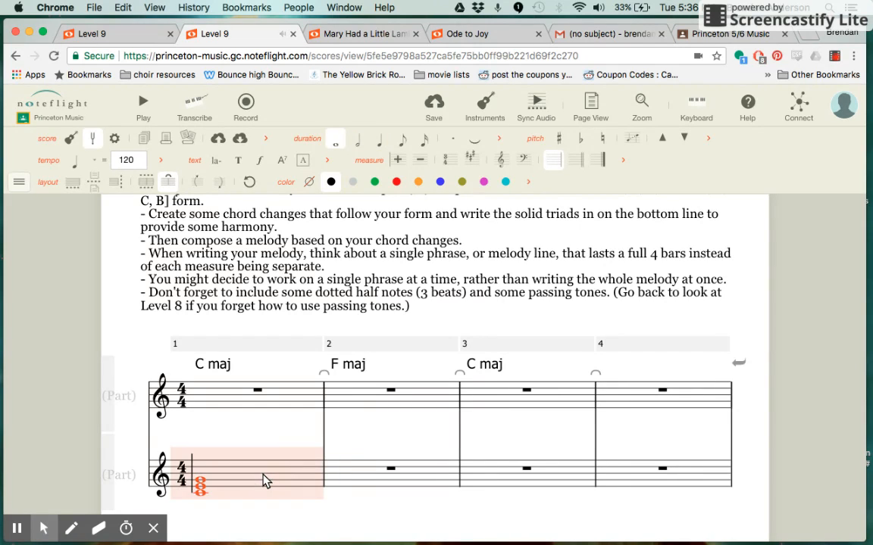
left_click(498, 480)
key("ctrl+v")
left_click(625, 487)
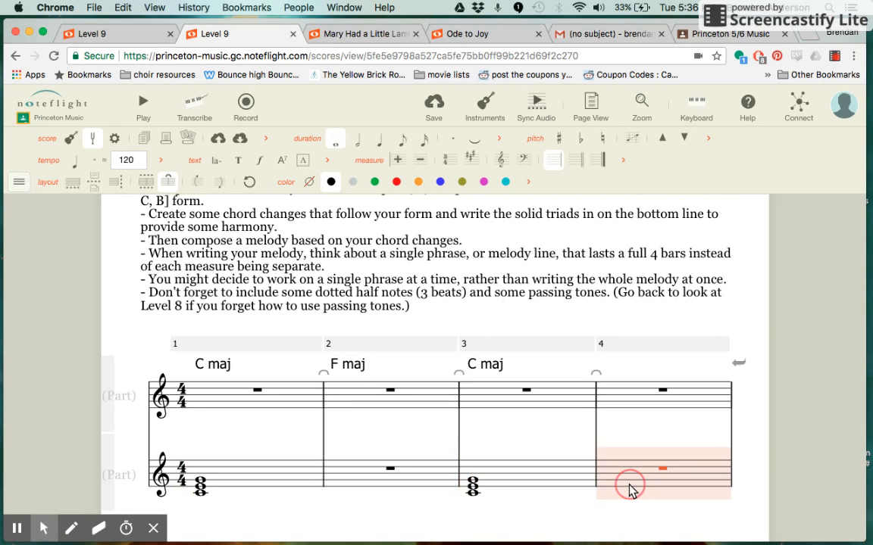
key("ctrl+v")
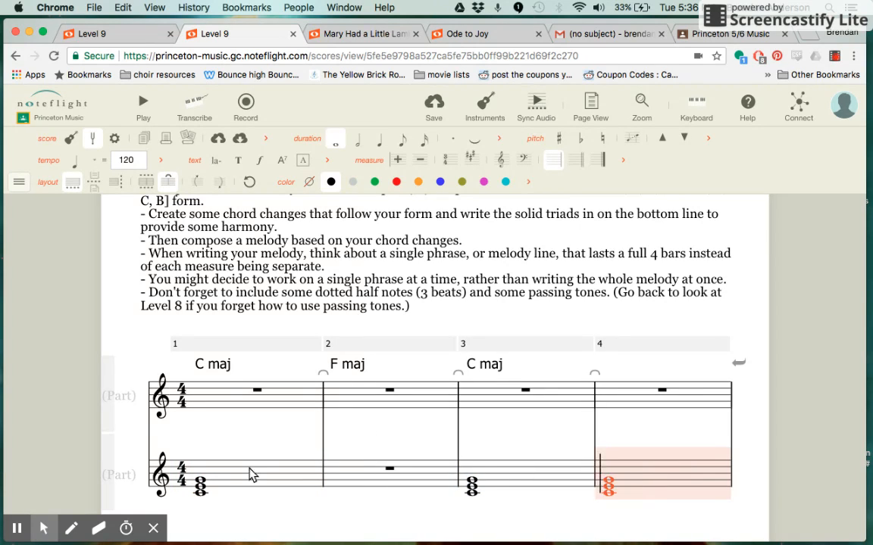
- Enter an F major triad voiced C, F, A as a whole-note chord in measure 2 of the lower staff
left_click(342, 491)
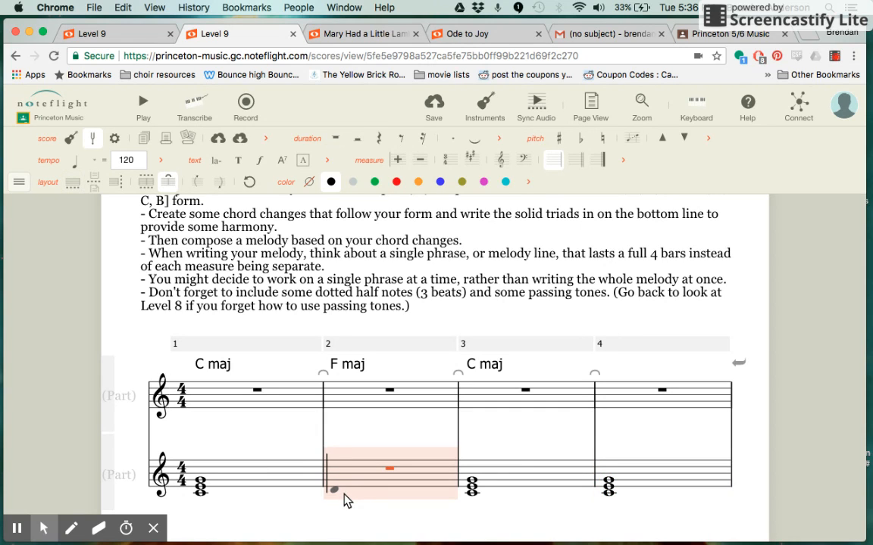
left_click(344, 494)
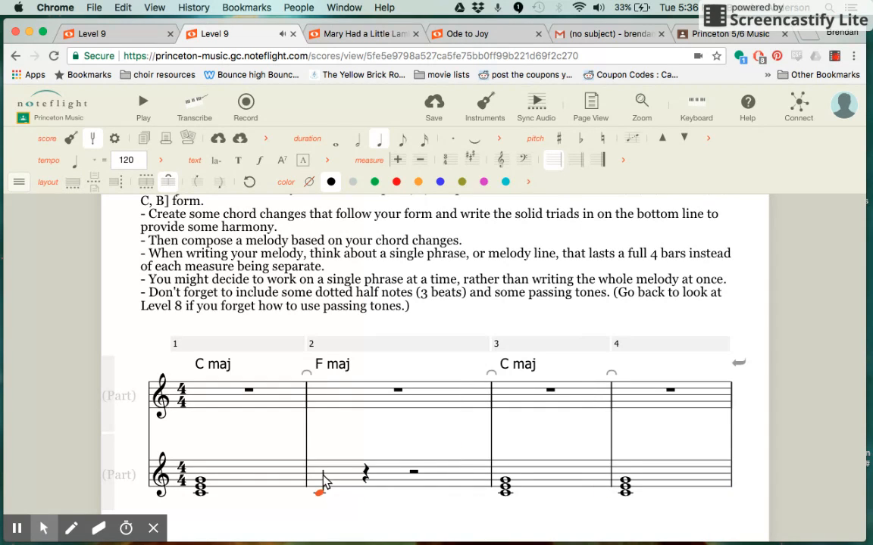
left_click(321, 485)
left_click(320, 486)
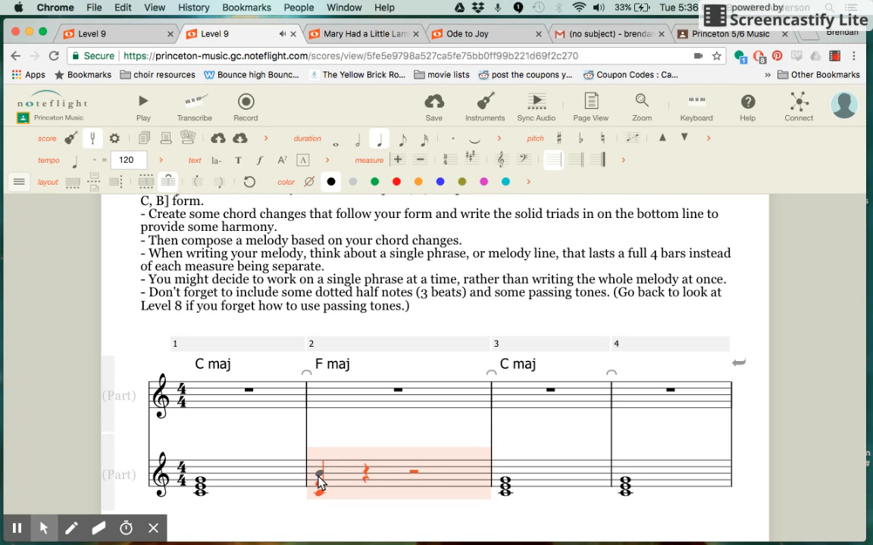
left_click(320, 483)
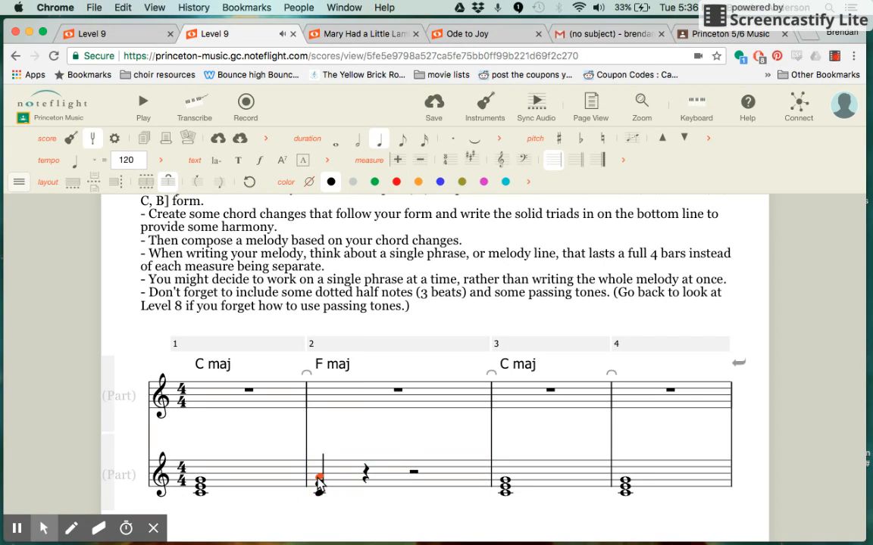
key("6")
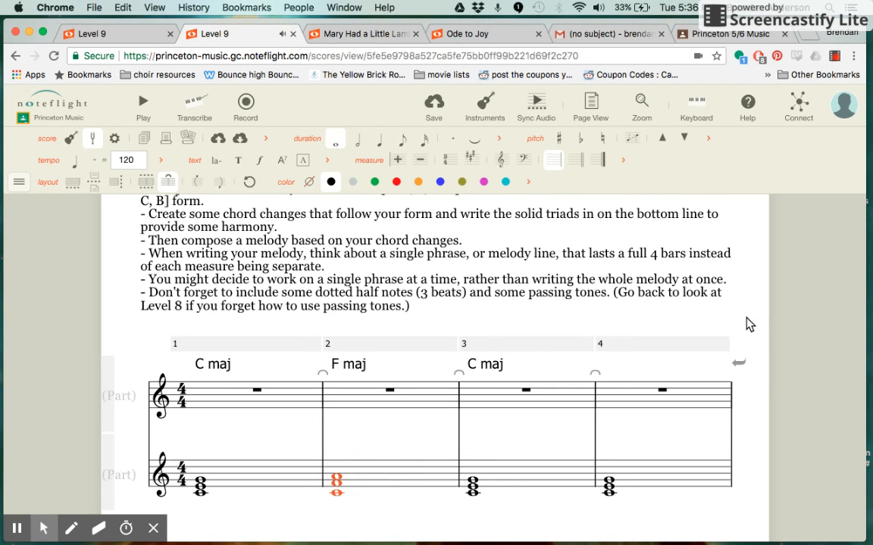
left_click(747, 324)
- Write the upper staff's measure 1 melody as a half note C followed by quarter notes D and E
scroll(518, 394, "down", 2)
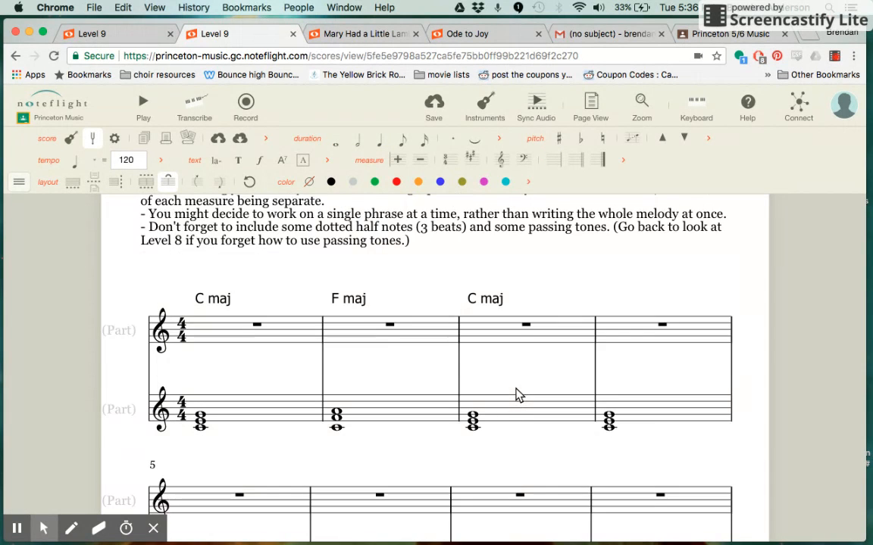
left_click(207, 328)
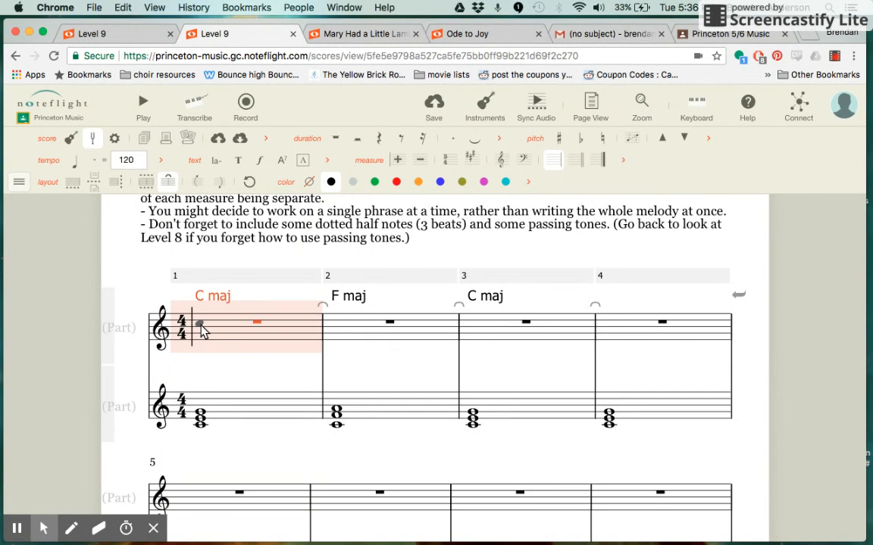
left_click(200, 327)
key("6")
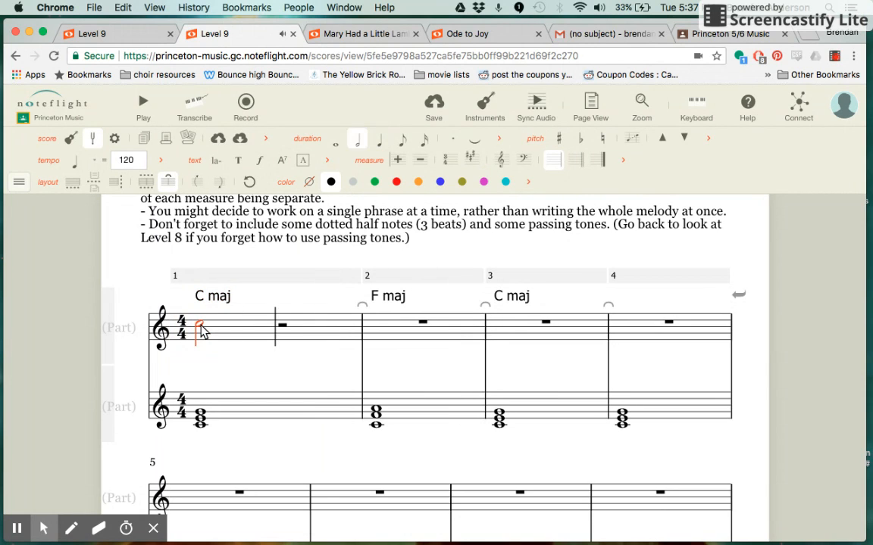
left_click(294, 327)
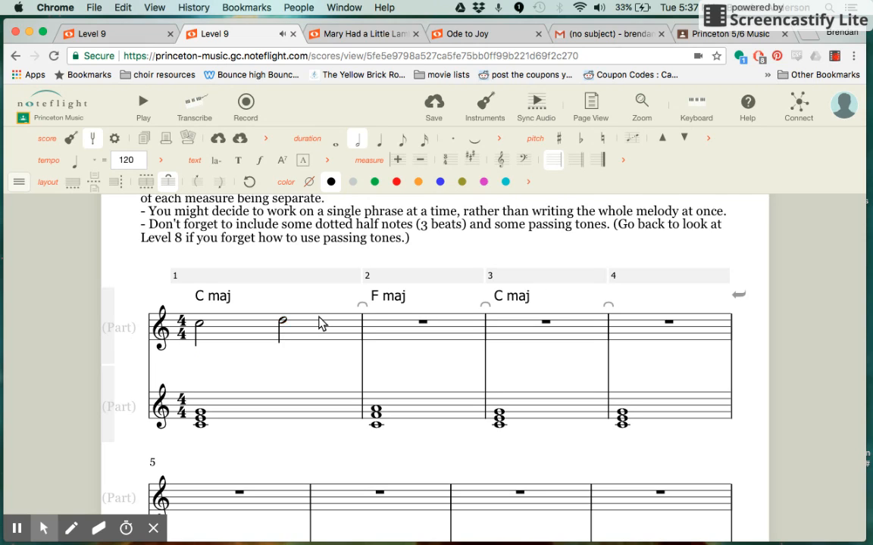
key("q")
left_click(329, 318)
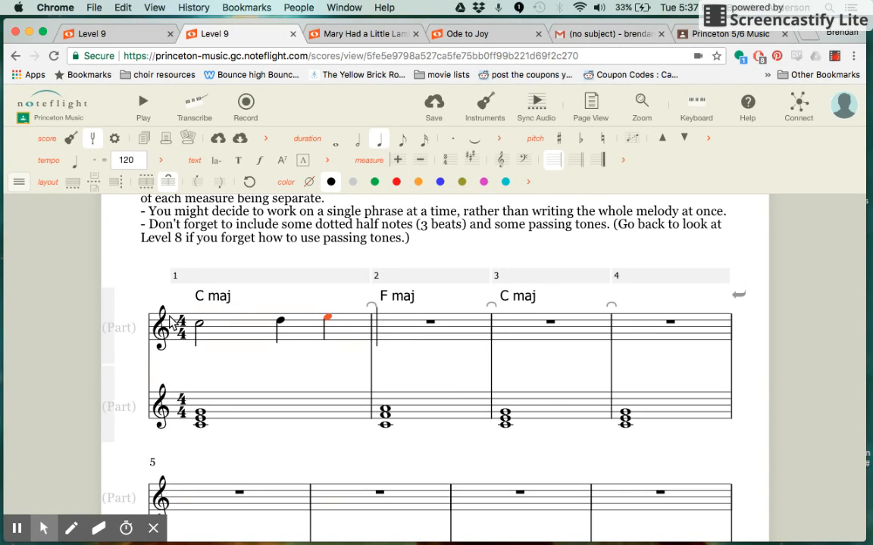
- Start measure 2 of the upper staff's melody with a half note A
left_click(384, 337)
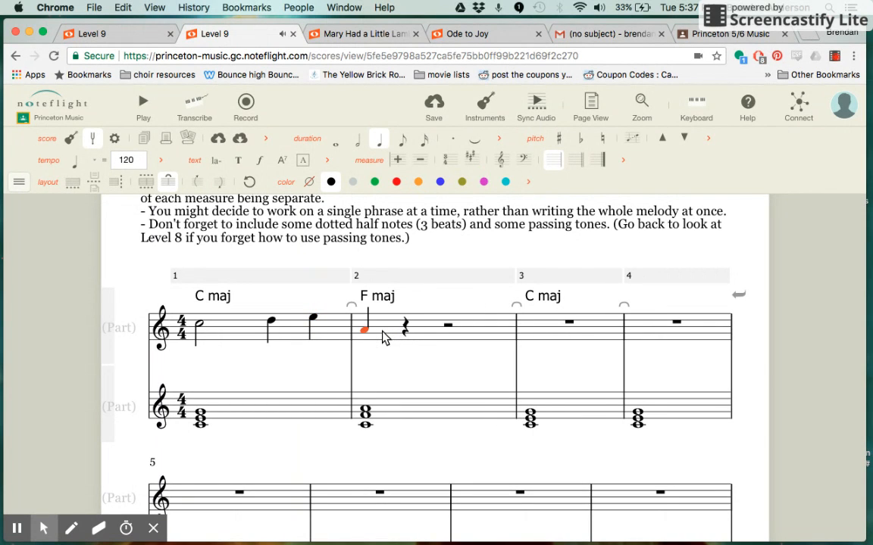
key("4")
key("bracketright")
key("bracketright")
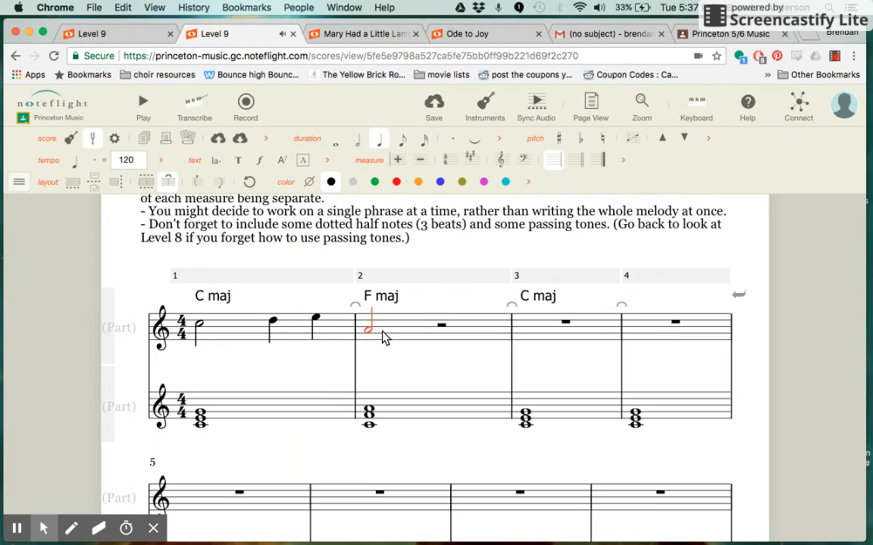
- Complete measure 2 of the upper staff's melody with quarter notes B and C
left_click(444, 329)
key("5")
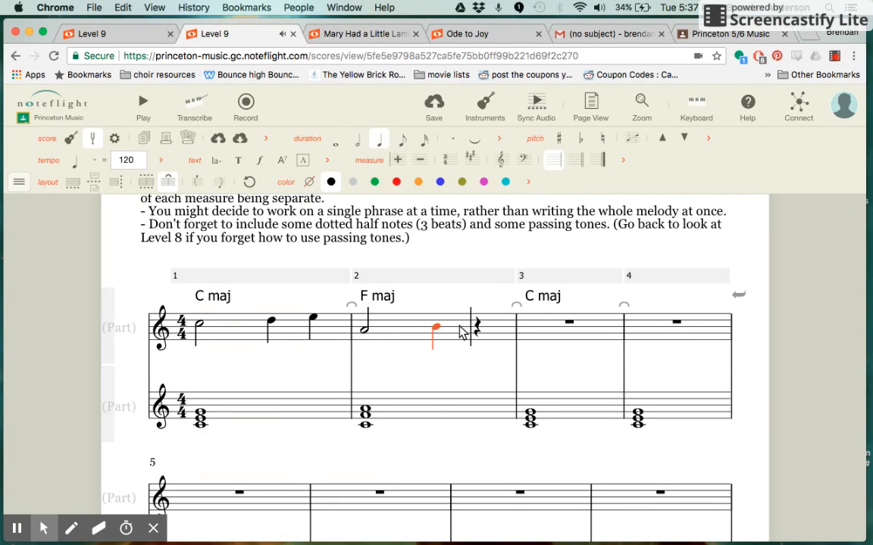
left_click(479, 327)
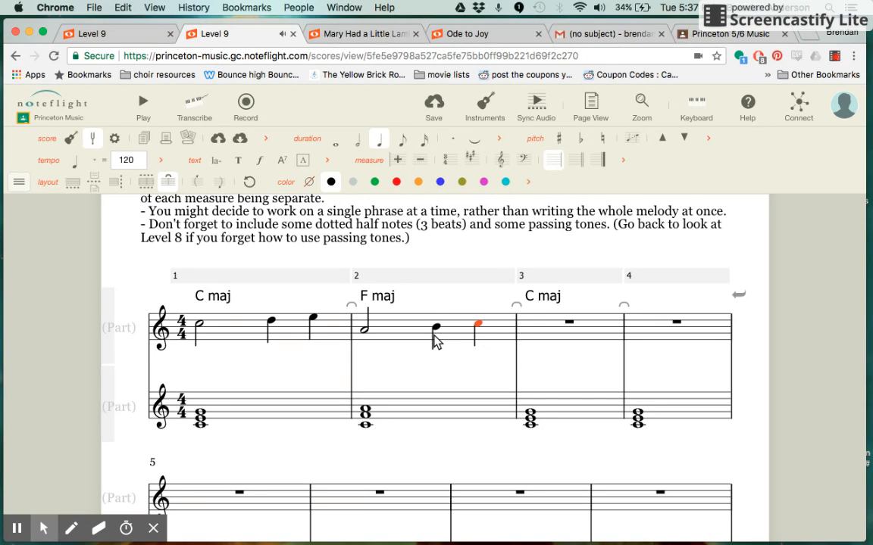
- Write the upper staff's measure 3 melody as a half note G followed by quarter notes C and B
left_click(536, 337)
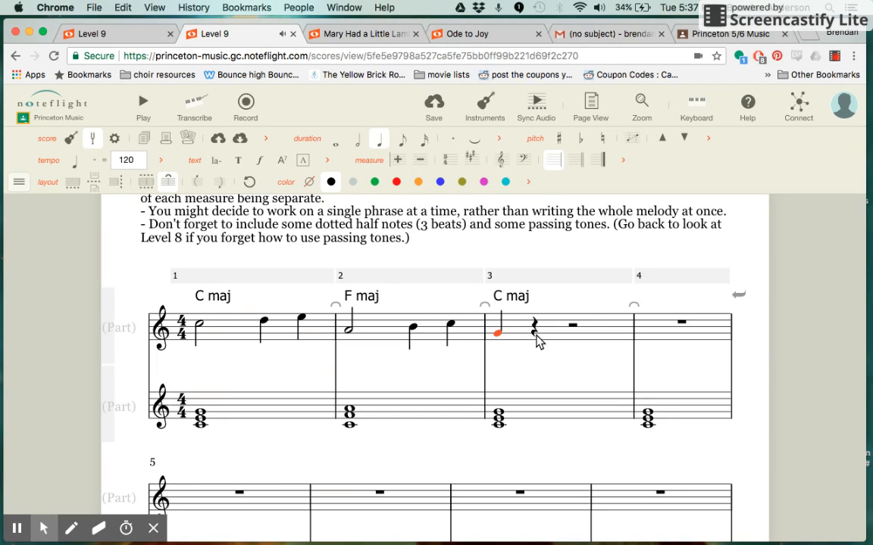
key("6")
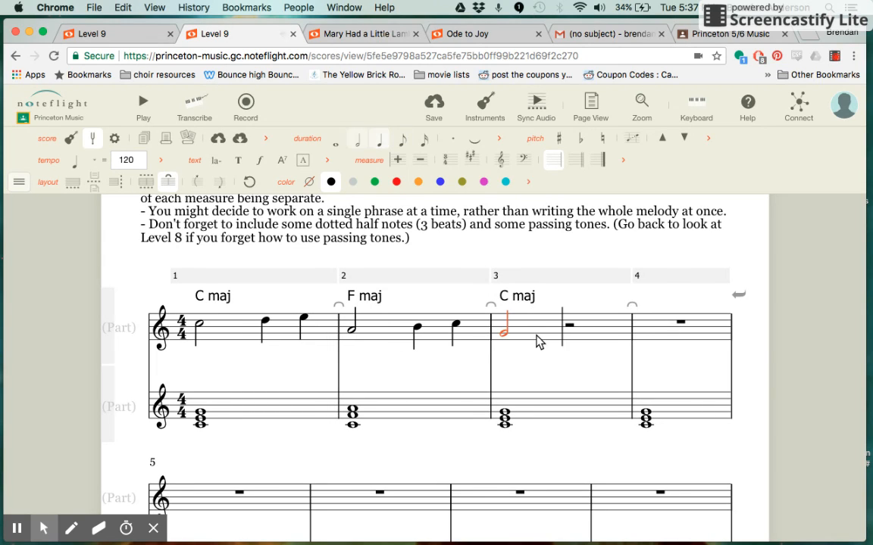
left_click(570, 327)
key("5")
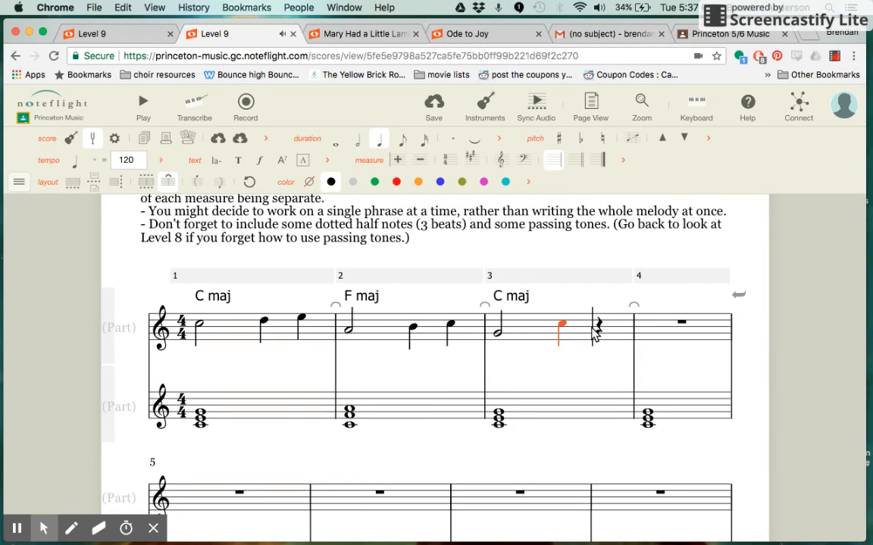
left_click(598, 328)
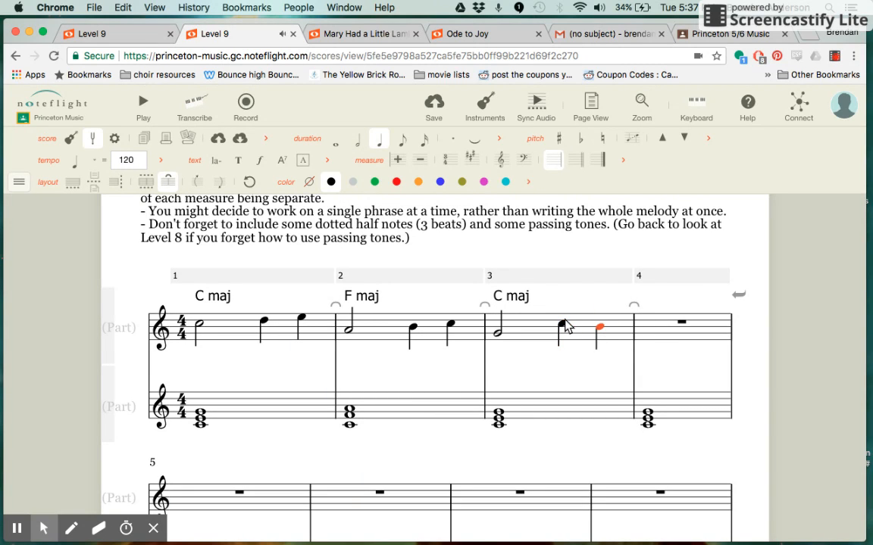
- End the first phrase with a whole note G in measure 4 of the upper staff and clear the selection
left_click(648, 340)
key("6")
key("7")
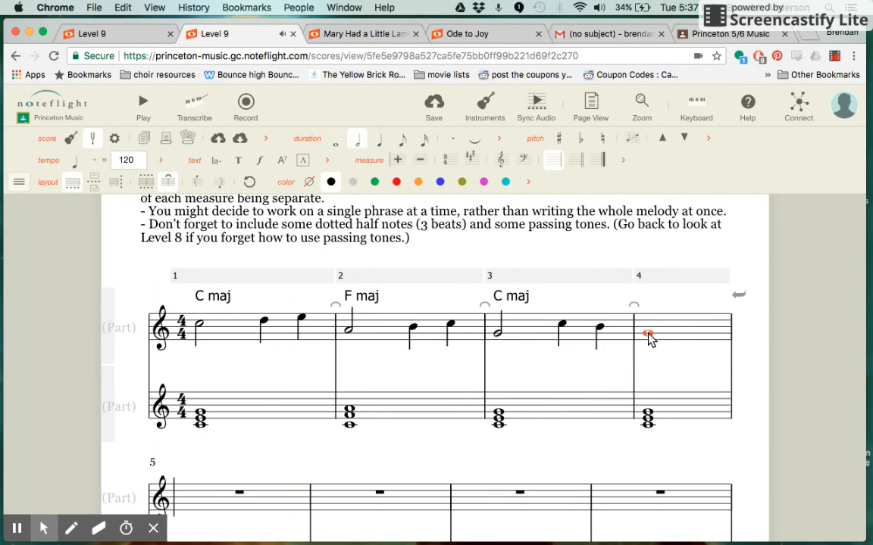
left_click(770, 334)
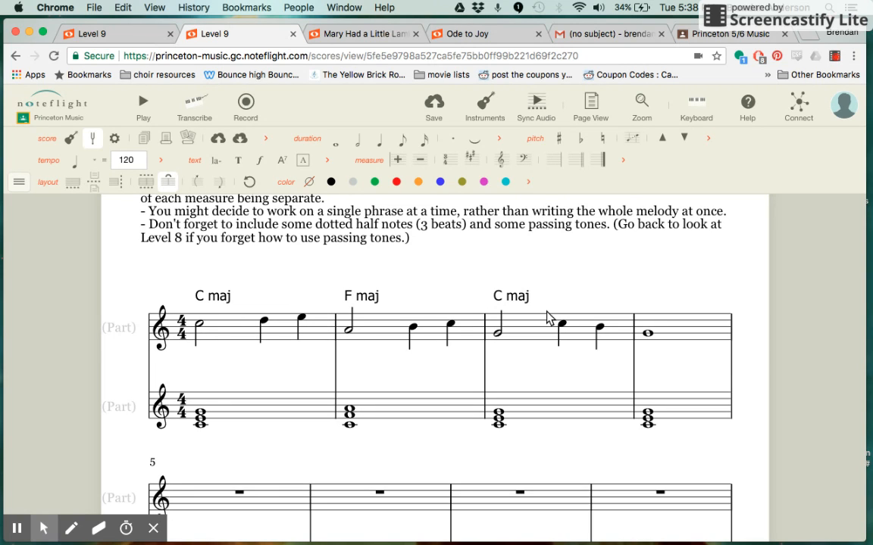
- Play back the first four-bar phrase from the opening C in measure 1, stopping at the end of measure 4
left_click(199, 326)
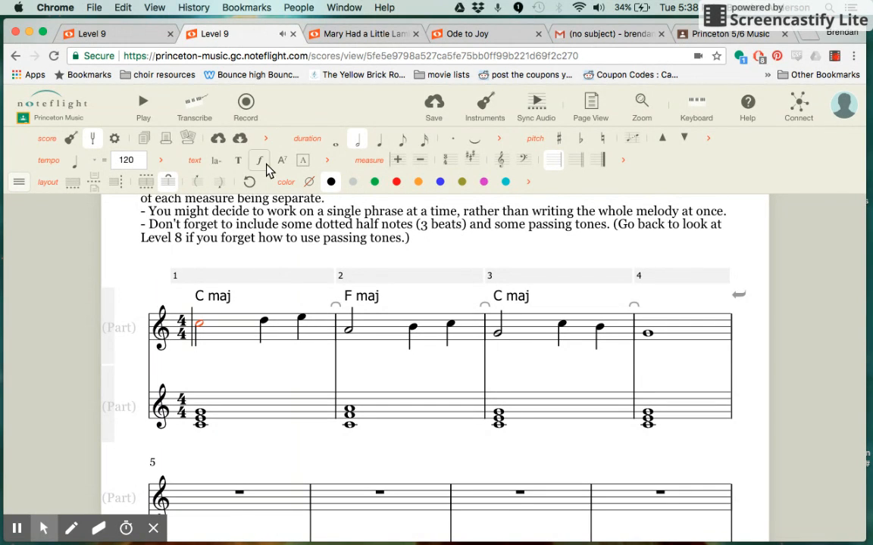
left_click(146, 110)
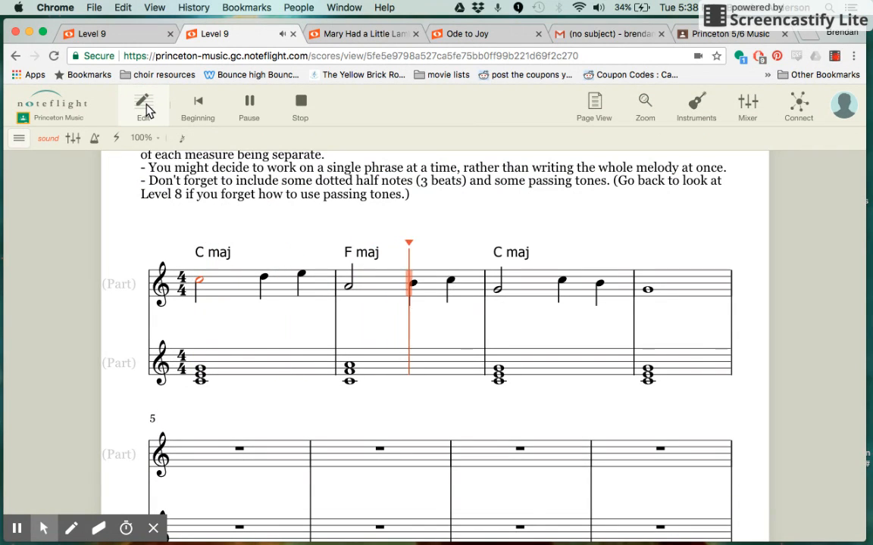
left_click(302, 110)
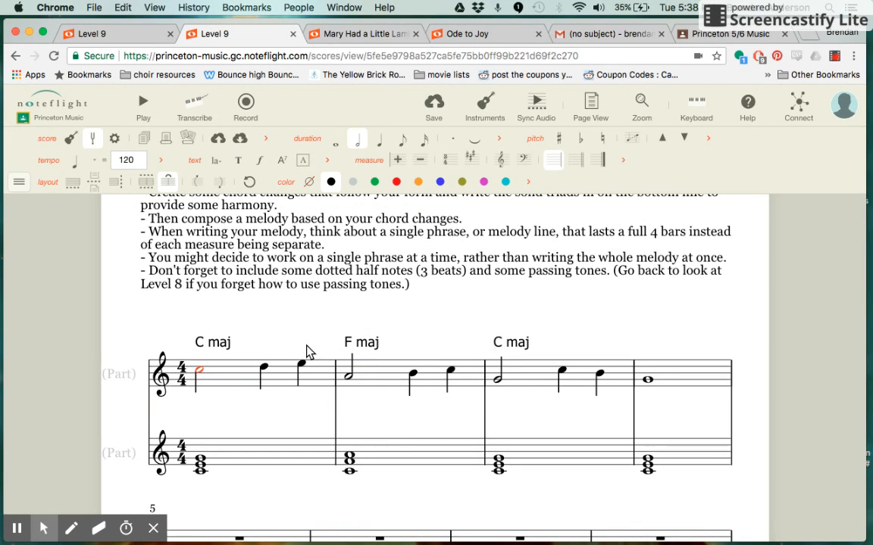
- Switch to the completed Level 9 example score and examine its four color-coded phrases in full-screen view, then exit full screen
left_click(98, 39)
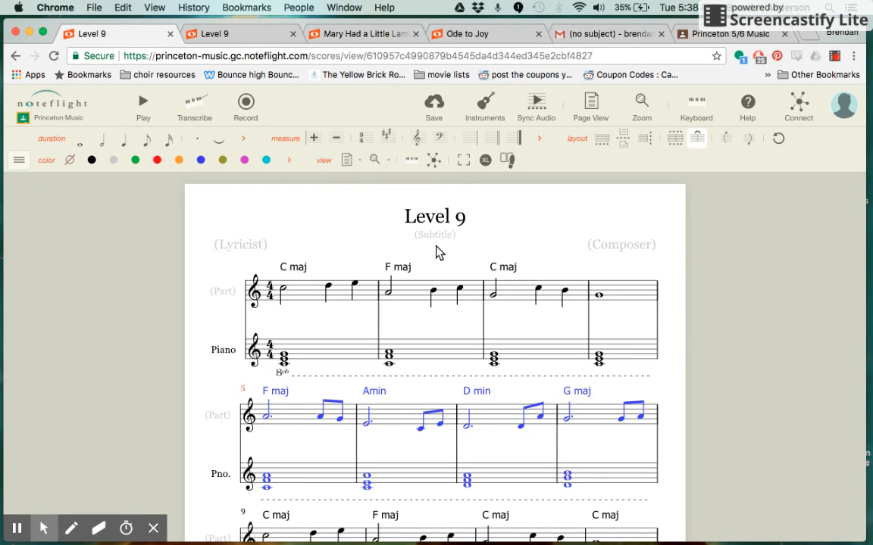
scroll(427, 279, "down", 3)
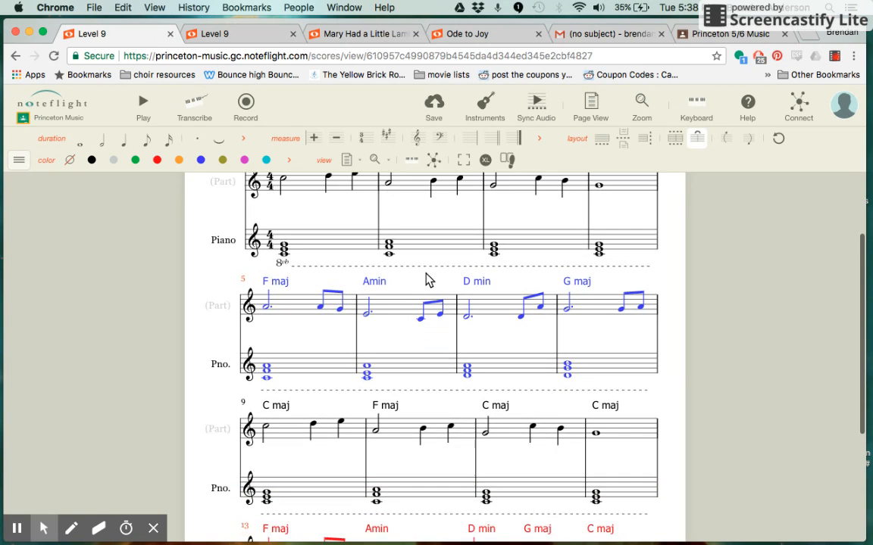
scroll(426, 281, "down", 4)
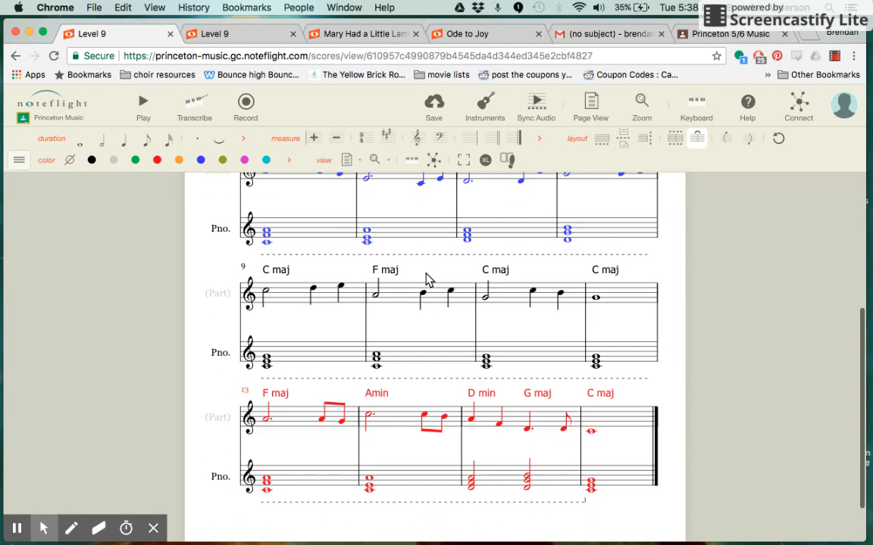
left_click(465, 160)
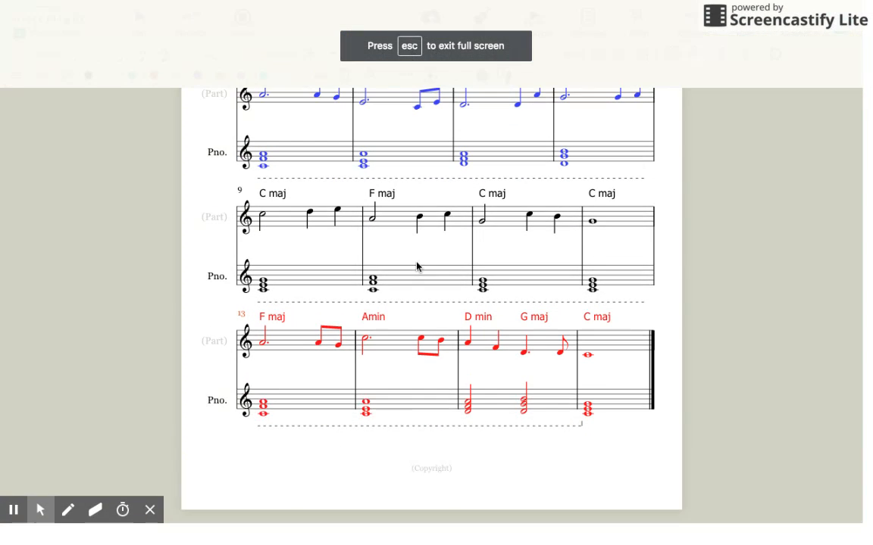
scroll(417, 267, "up", 3)
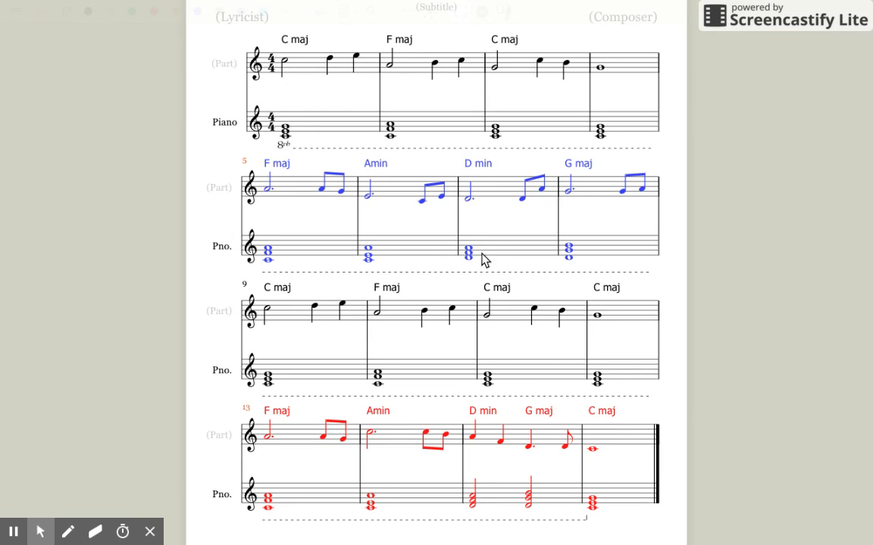
mouse_move(247, 4)
key("ctrl+super+f")
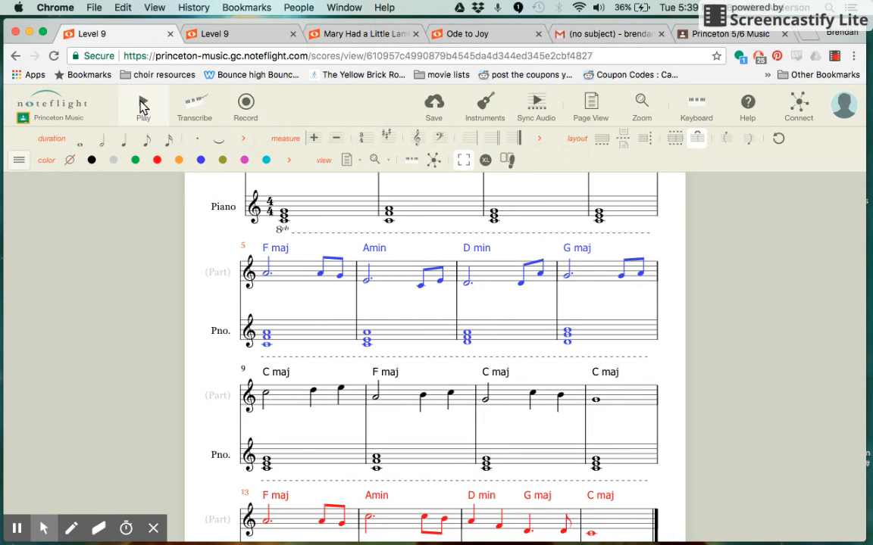
- Play the completed example score and review how its phrases repeat and differ
key("space")
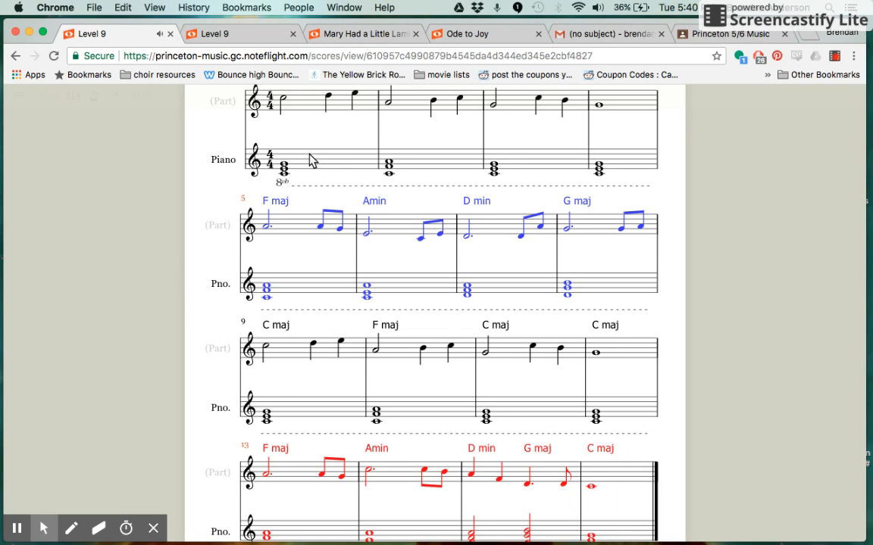
scroll(307, 159, "up", 1)
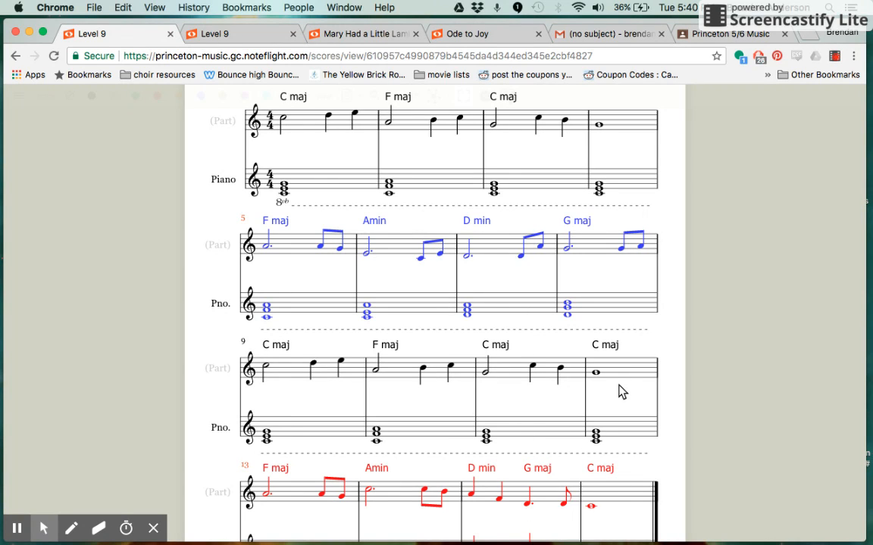
scroll(619, 391, "up", 2)
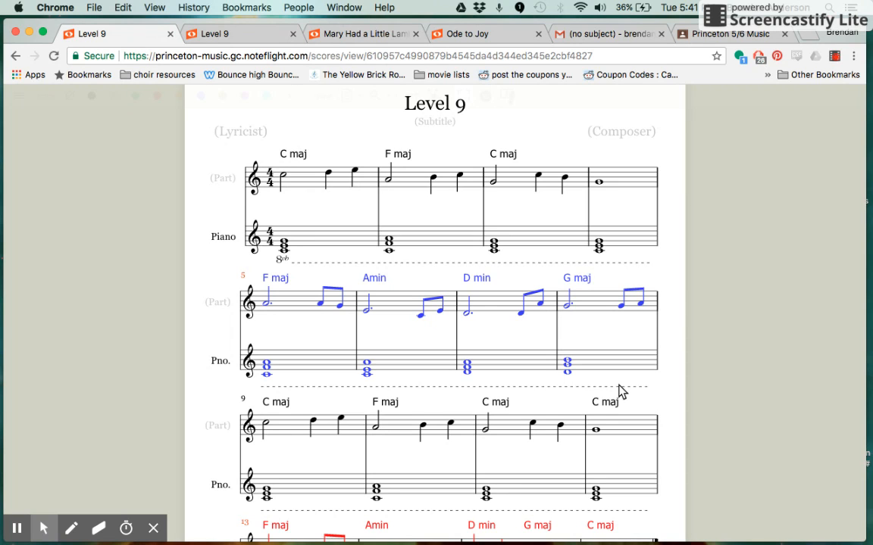
- Return to the Level 9 assignment score and review the composing instructions alongside the first phrase and the empty measures
left_click(251, 37)
scroll(288, 267, "up", 3)
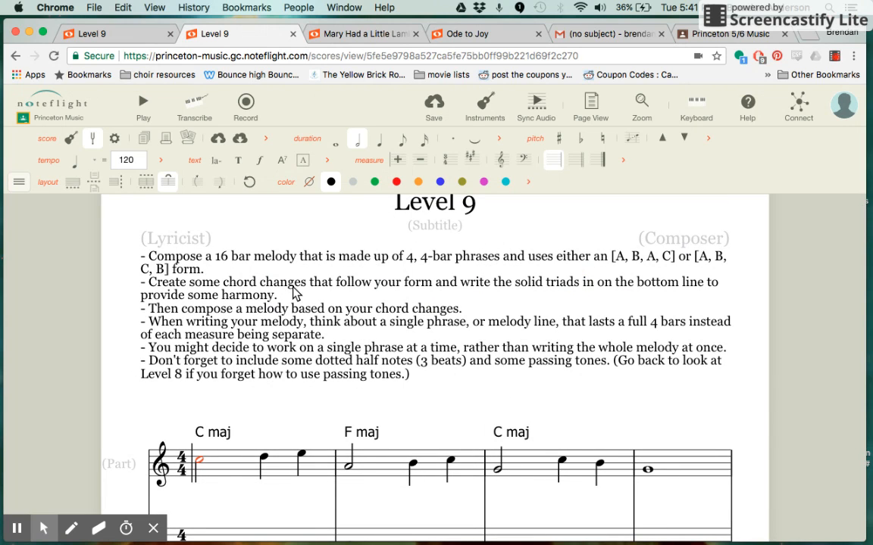
scroll(272, 303, "down", 2)
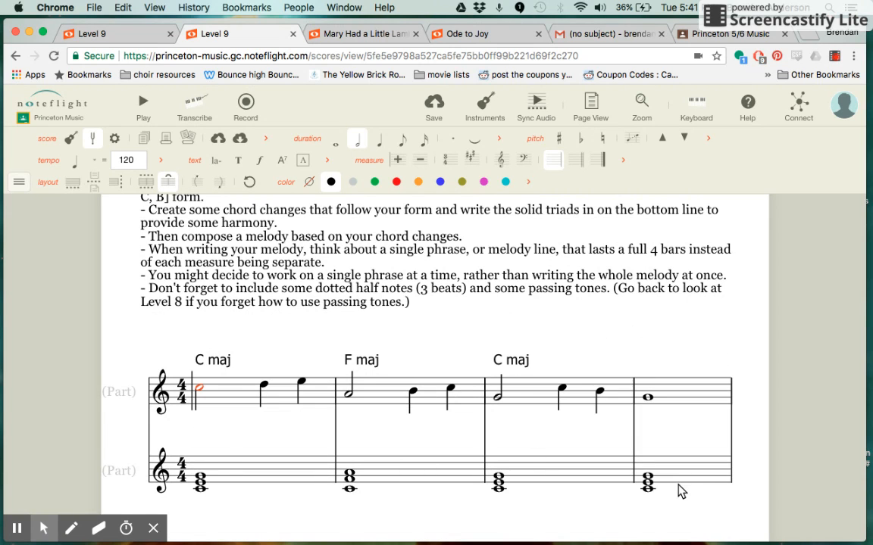
scroll(347, 399, "up", 1)
scroll(347, 402, "up", 1)
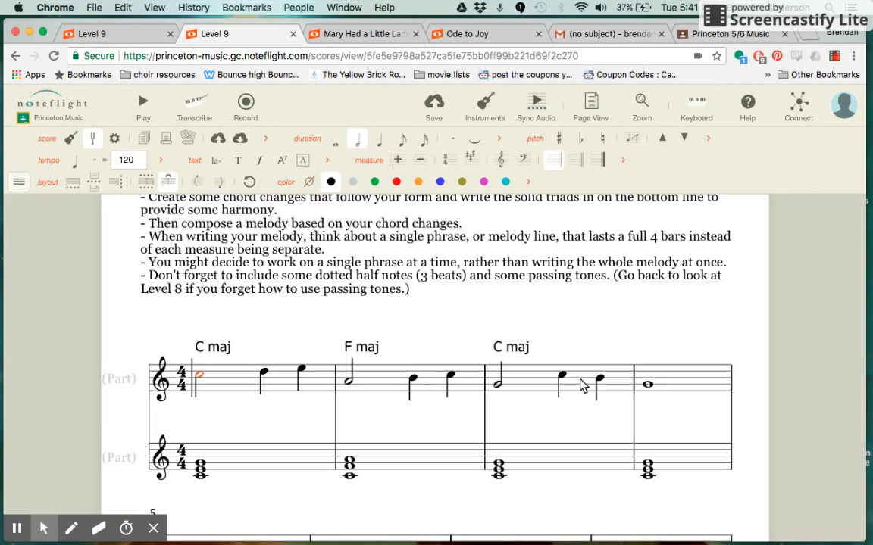
scroll(582, 382, "down", 2)
scroll(582, 385, "up", 1)
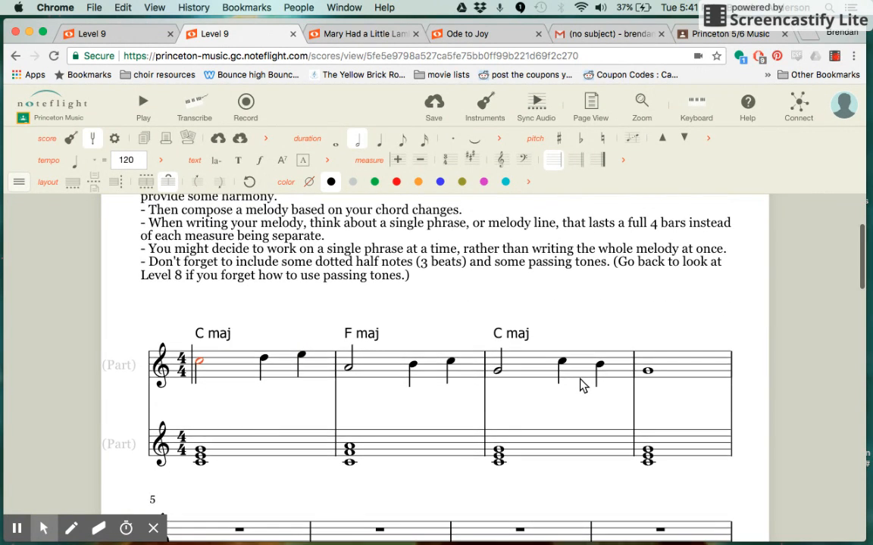
scroll(582, 386, "down", 3)
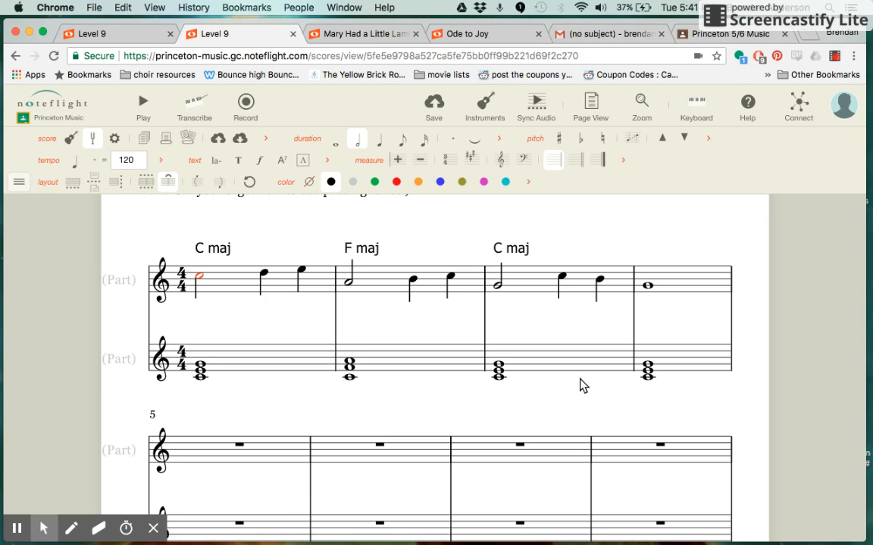
left_click(833, 57)
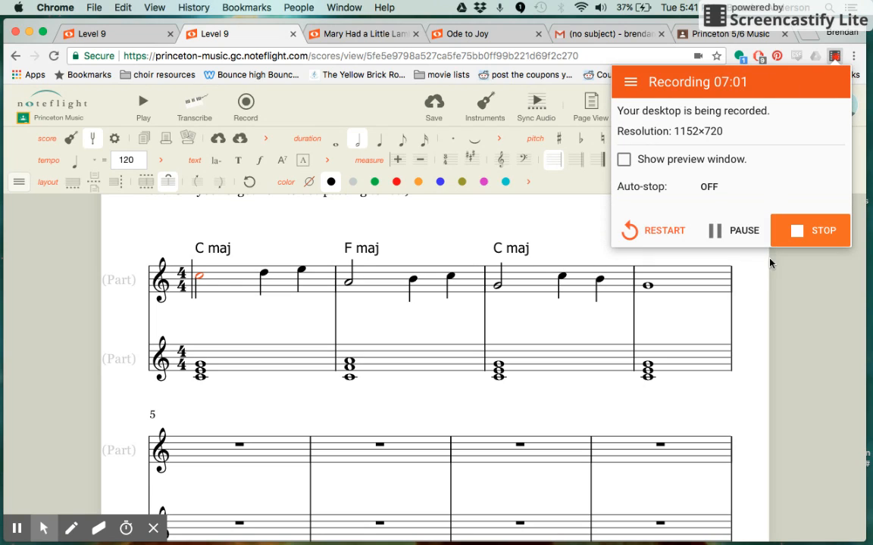